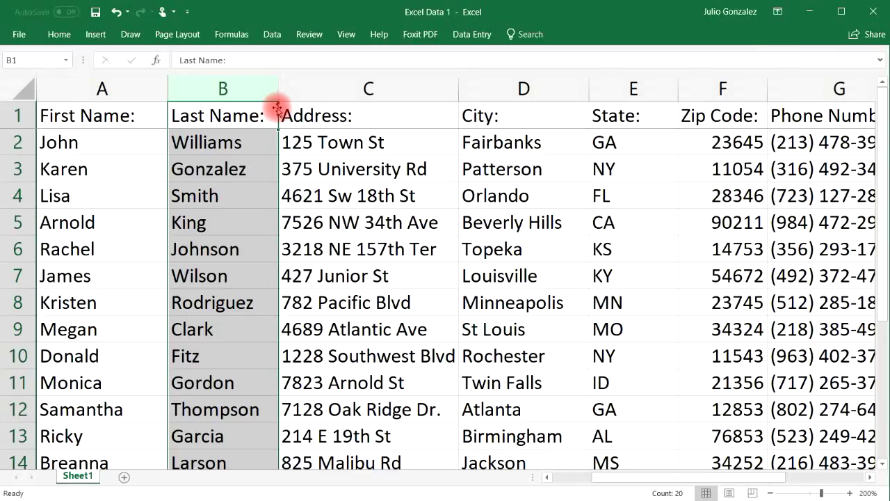
left_click(849, 493)
left_click(770, 493)
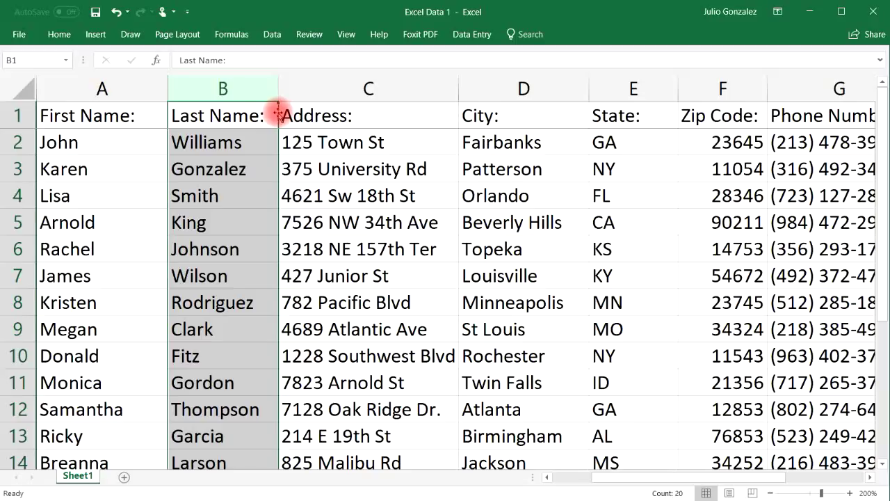
left_click_drag(277, 113, 454, 121)
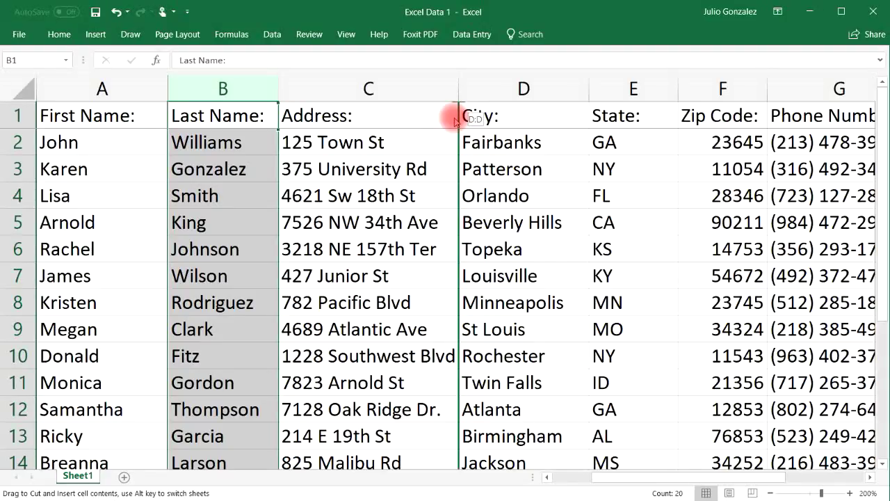
left_click_drag(454, 121, 454, 117)
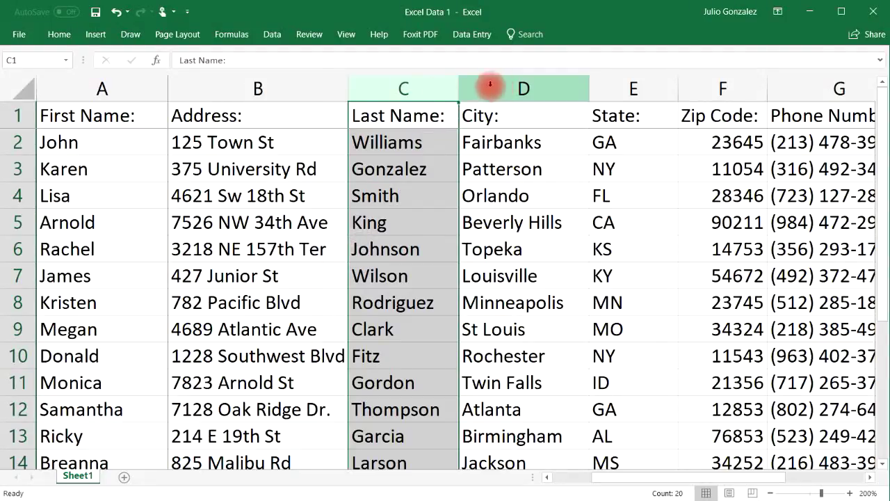
left_click(118, 13)
left_click(119, 13)
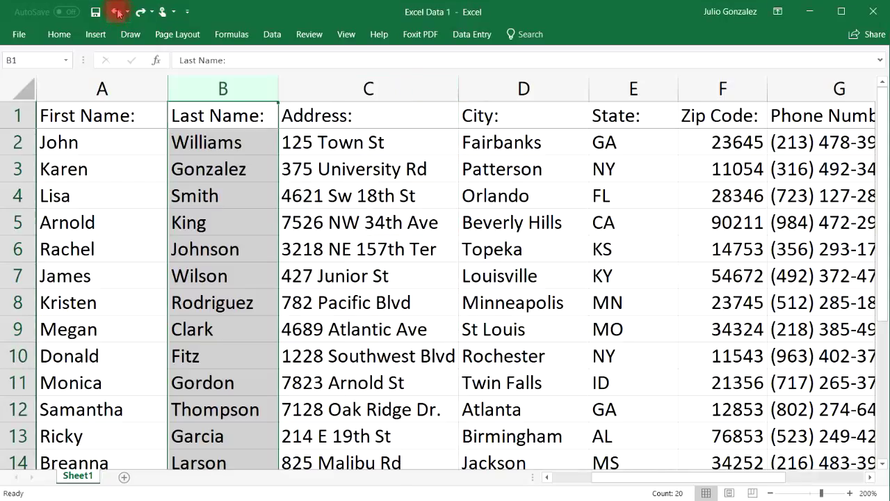
left_click(315, 95)
left_click(244, 84)
left_click_drag(275, 103, 589, 123)
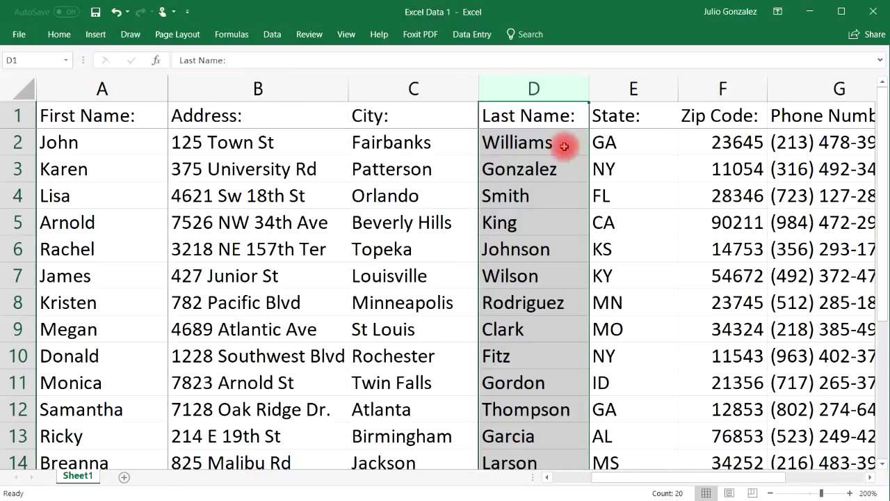
left_click(115, 12)
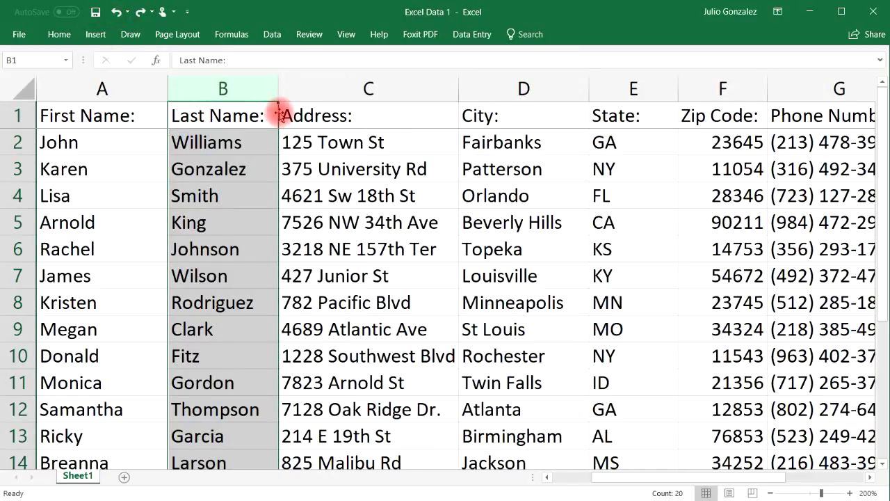
left_click_drag(278, 113, 757, 143)
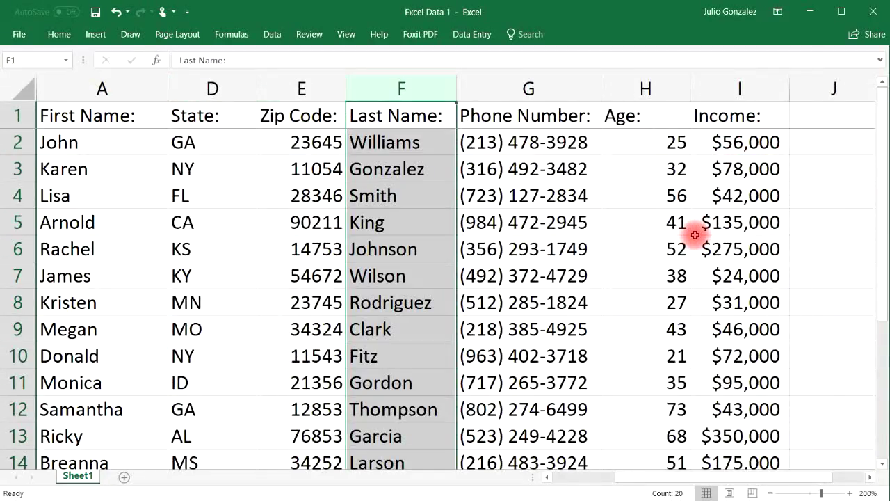
left_click_drag(648, 477, 580, 441)
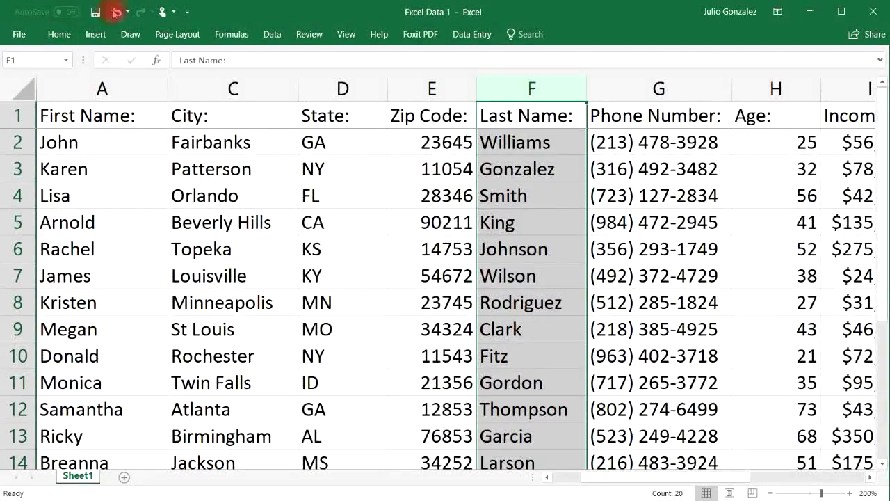
left_click(116, 12)
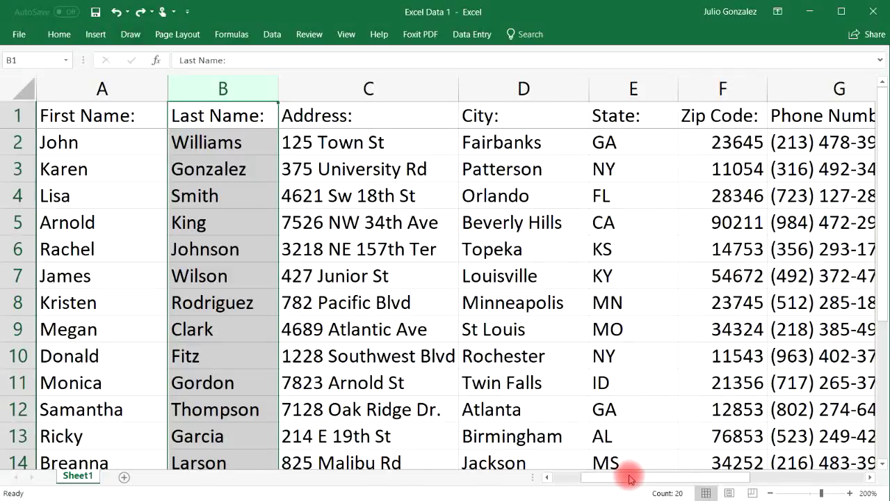
left_click_drag(630, 479, 580, 477)
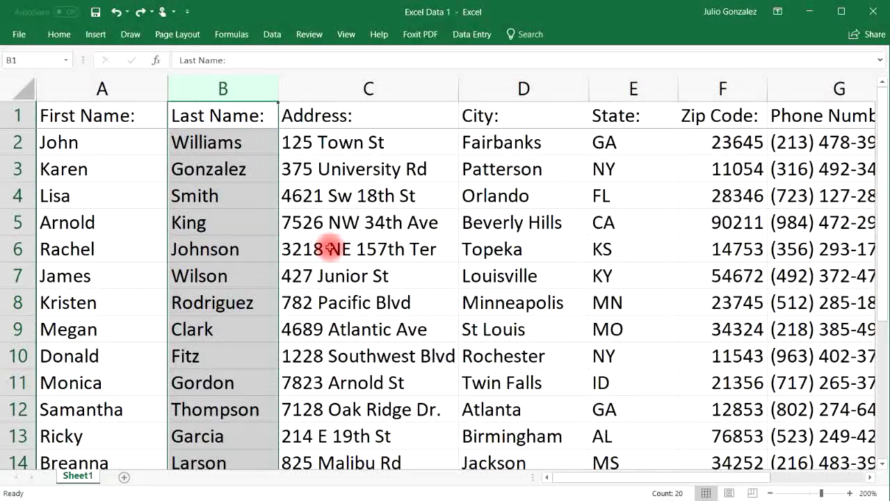
left_click(117, 219)
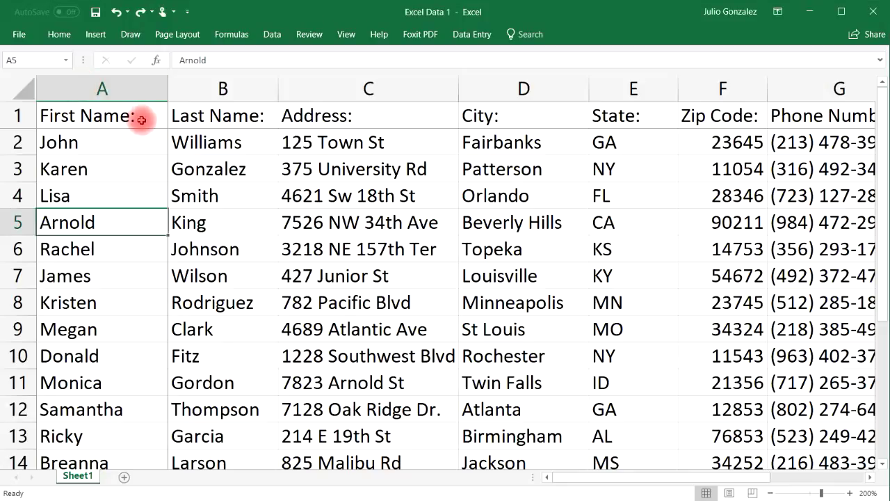
left_click(114, 88)
left_click_drag(151, 105, 203, 103)
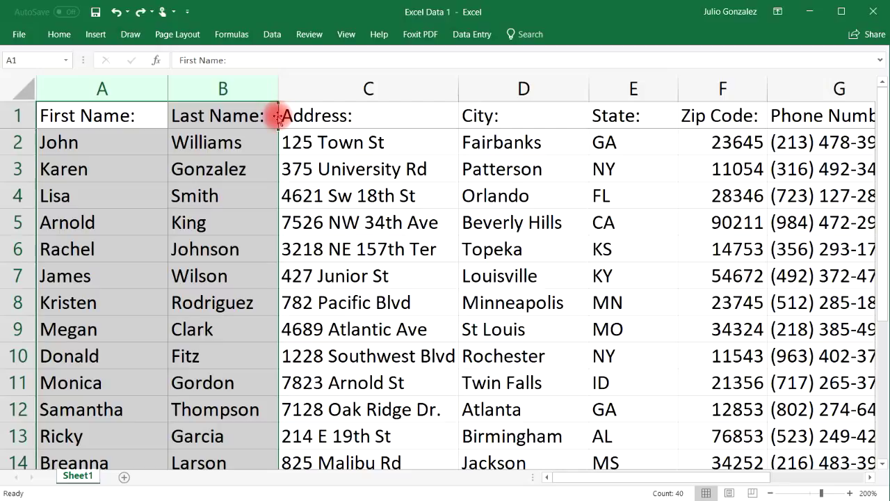
left_click_drag(277, 119, 640, 155)
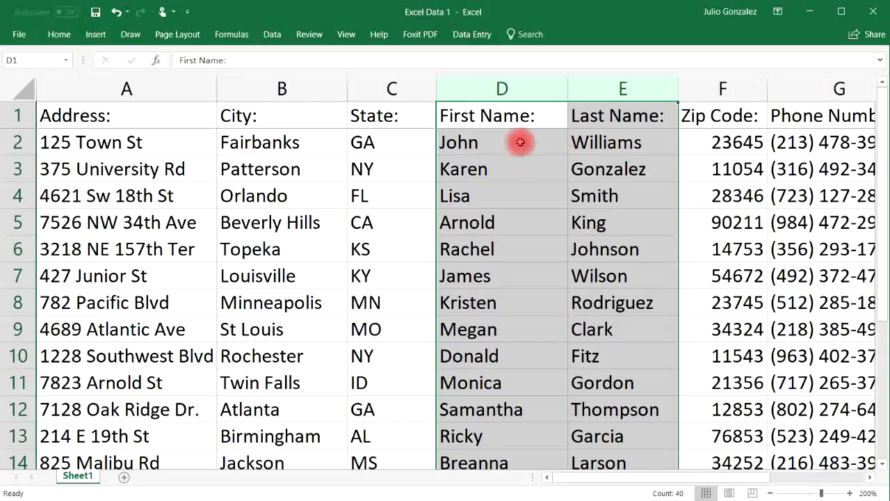
left_click(116, 11)
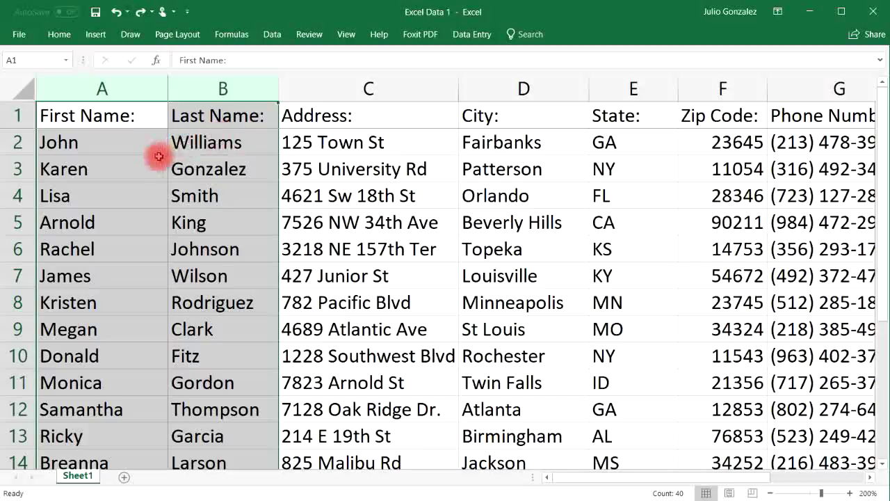
left_click(159, 157)
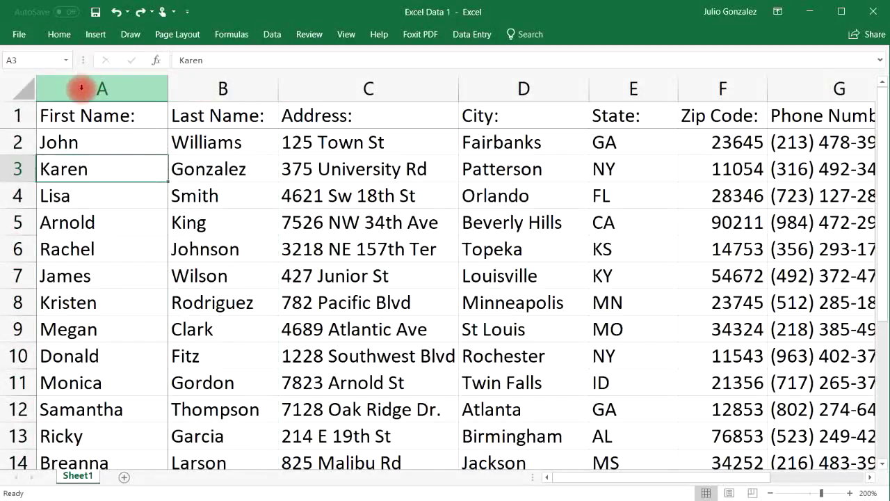
Drag the First Name and Last Name columns further right, then undo that move.
left_click_drag(82, 87, 238, 123)
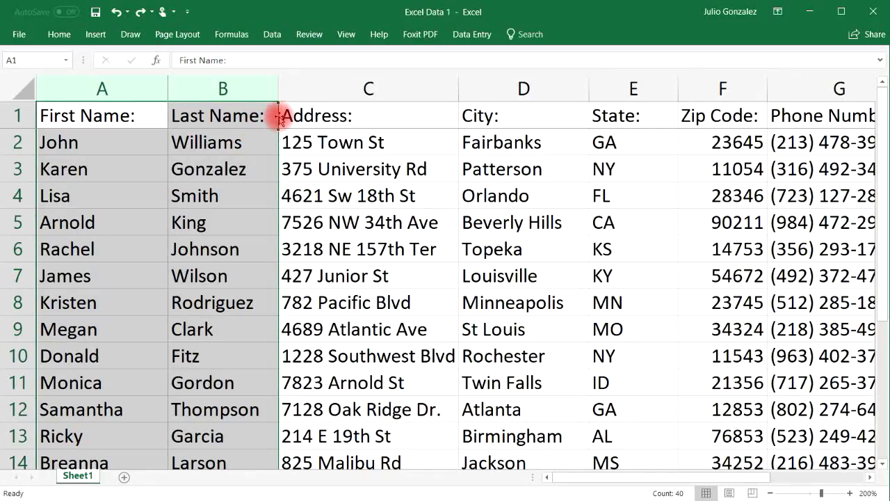
left_click_drag(277, 120, 747, 135)
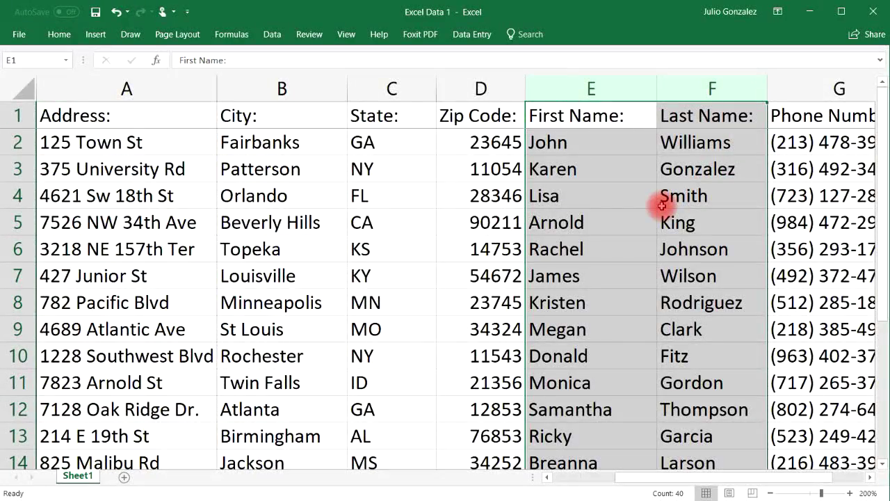
left_click(116, 12)
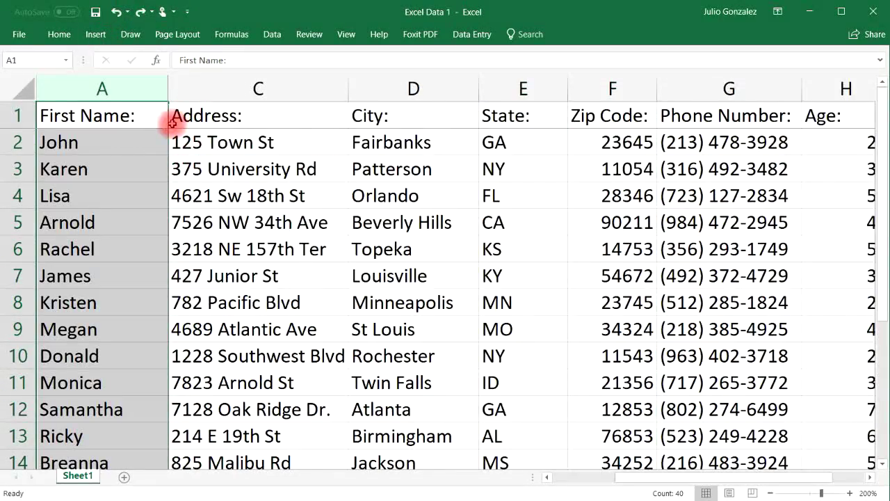
left_click_drag(711, 485, 596, 480)
left_click(394, 292)
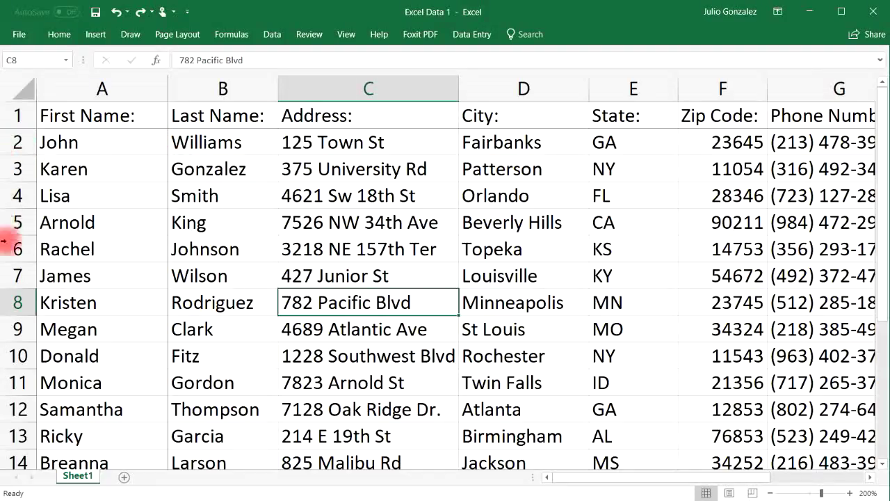
Move Rachel's row 6 up to just below John, and James's row 7 down to row 11 below Monica.
left_click(16, 248)
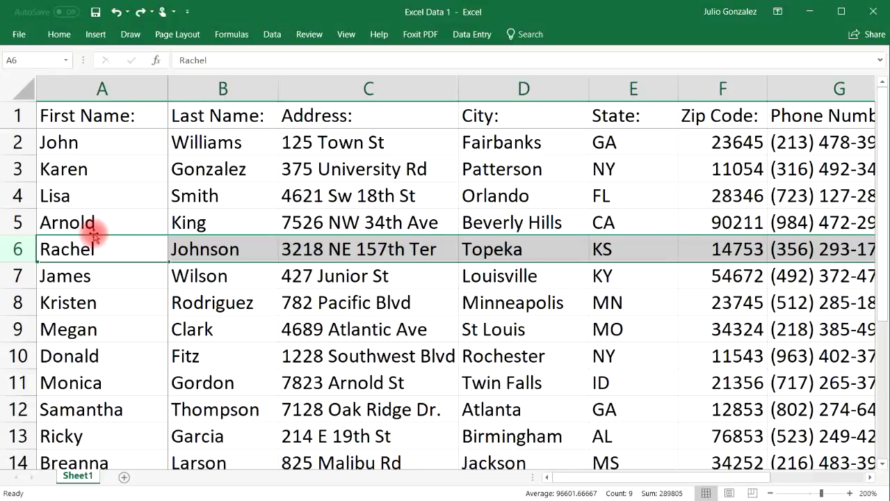
left_click_drag(94, 235, 119, 168)
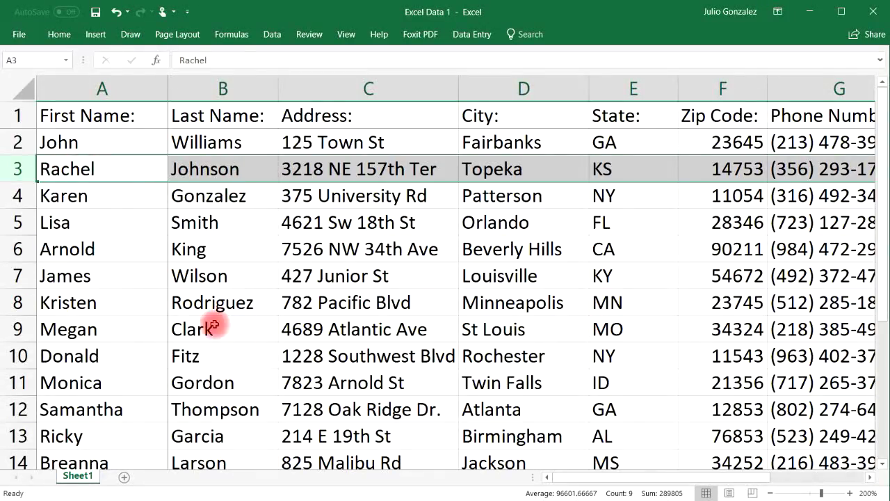
left_click(18, 276)
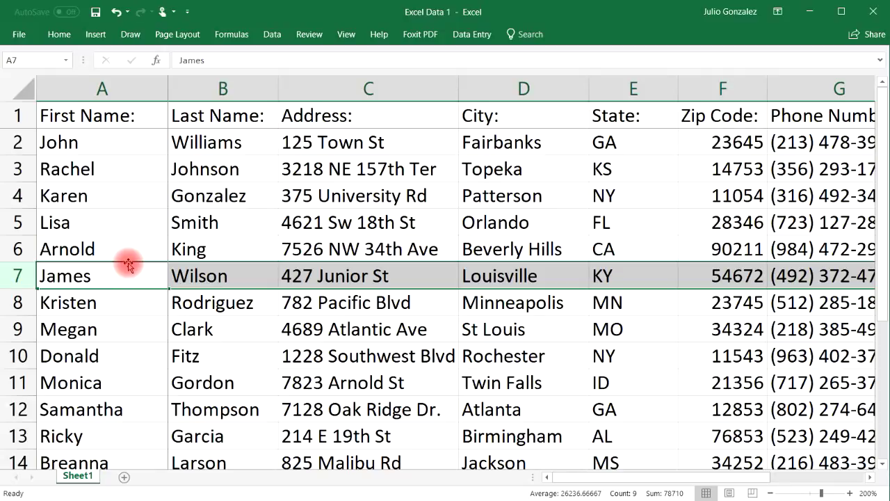
left_click_drag(128, 264, 113, 393)
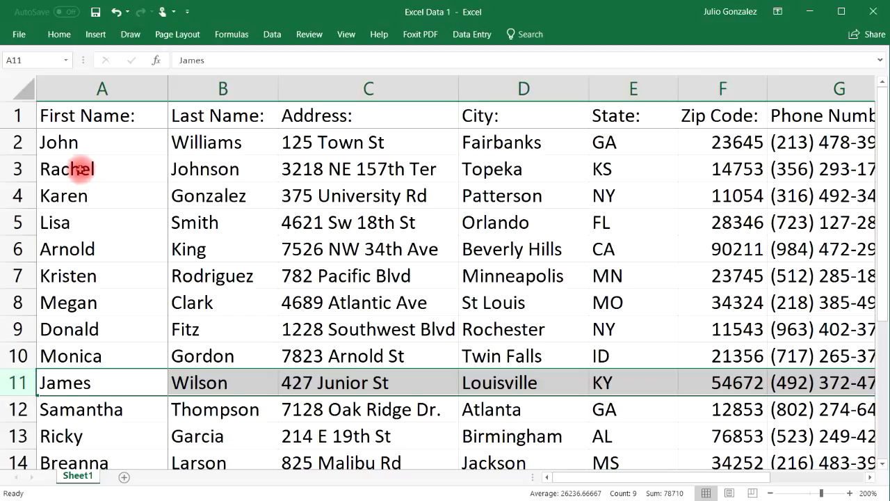
Drag Rachel and Karen's rows 3–4 down together to sit between Megan and Donald.
left_click(41, 172)
left_click_drag(43, 172, 112, 187)
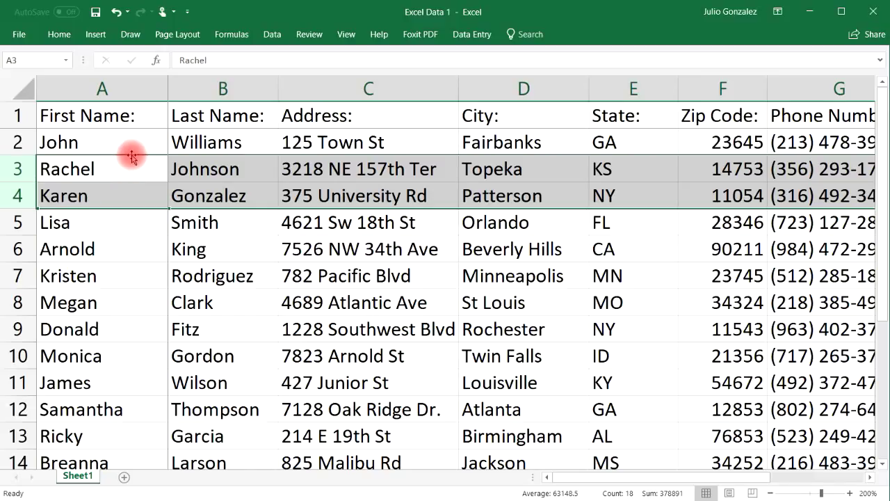
left_click_drag(132, 157, 115, 316)
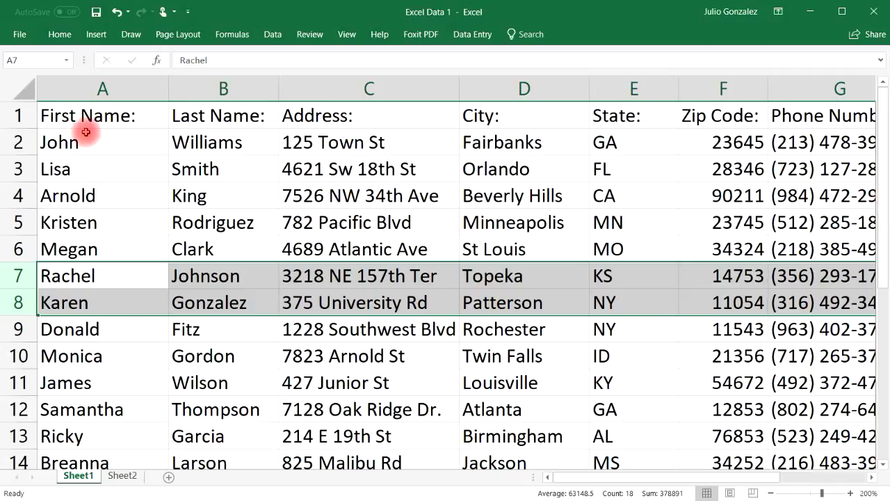
mouse_move(880, 149)
left_mouse_down()
mouse_move(882, 312)
mouse_move(880, 139)
left_mouse_up()
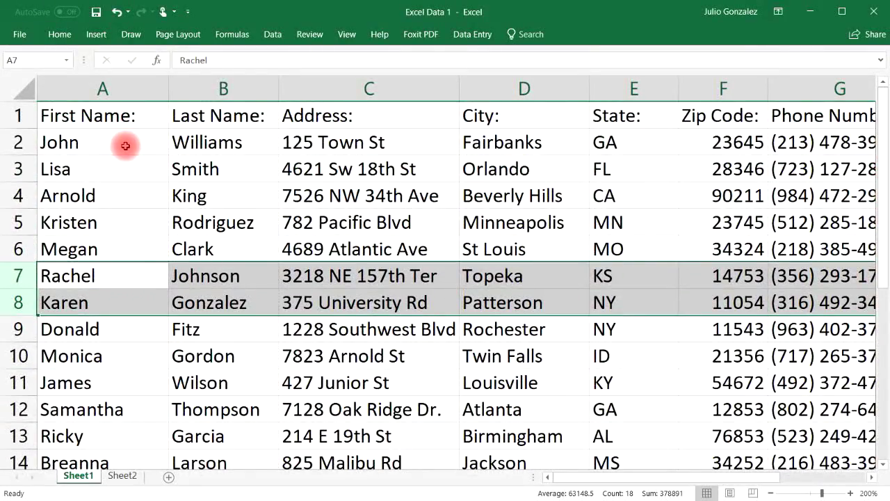
Freeze the top header row from View > Freeze Panes.
left_click(349, 39)
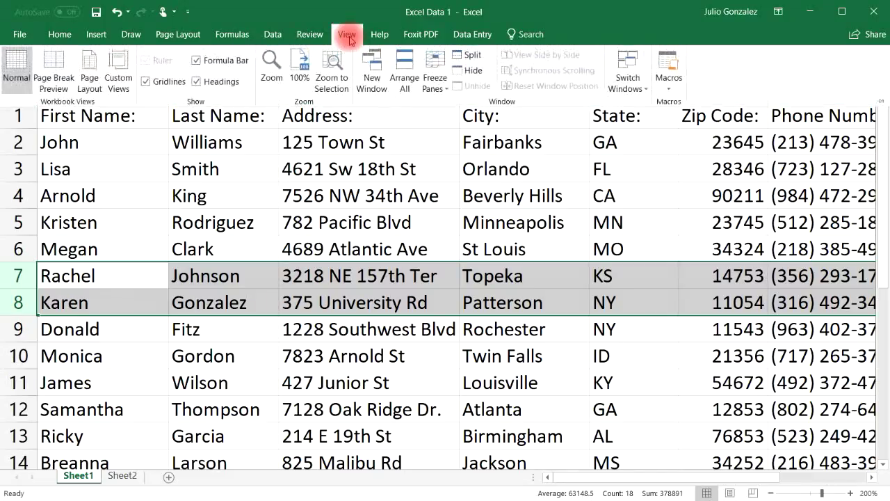
left_click(435, 83)
left_click(455, 142)
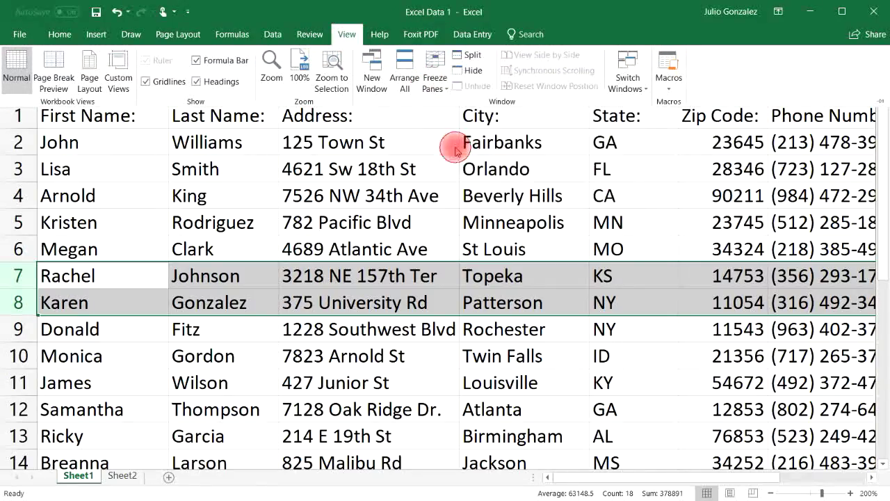
left_click_drag(887, 183, 848, 132)
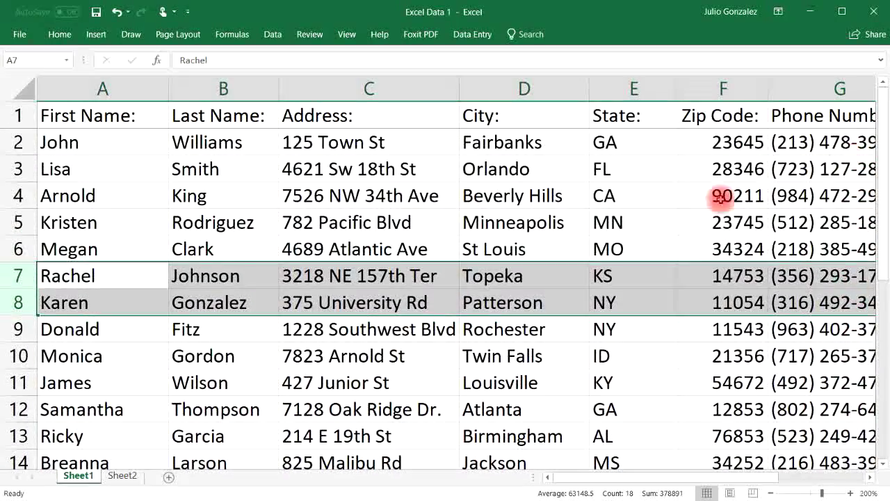
Freeze the first column so First Name stays visible when scrolling right.
left_click(349, 34)
left_click(435, 78)
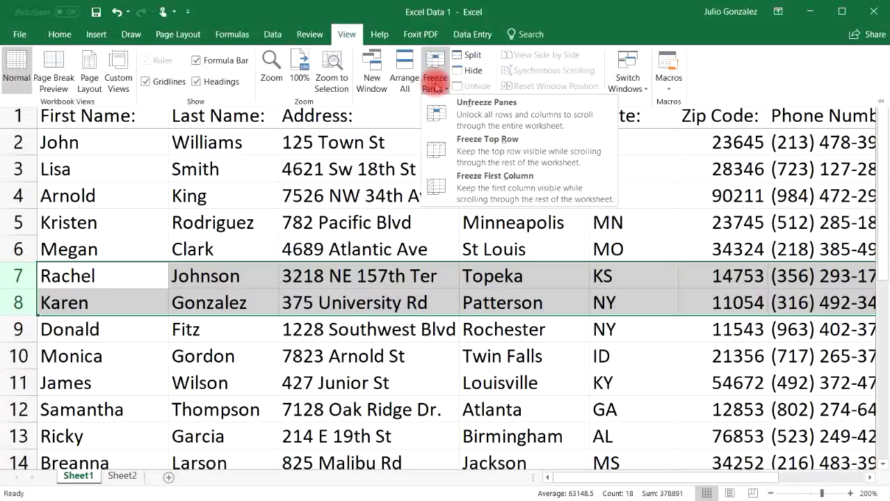
left_click(452, 179)
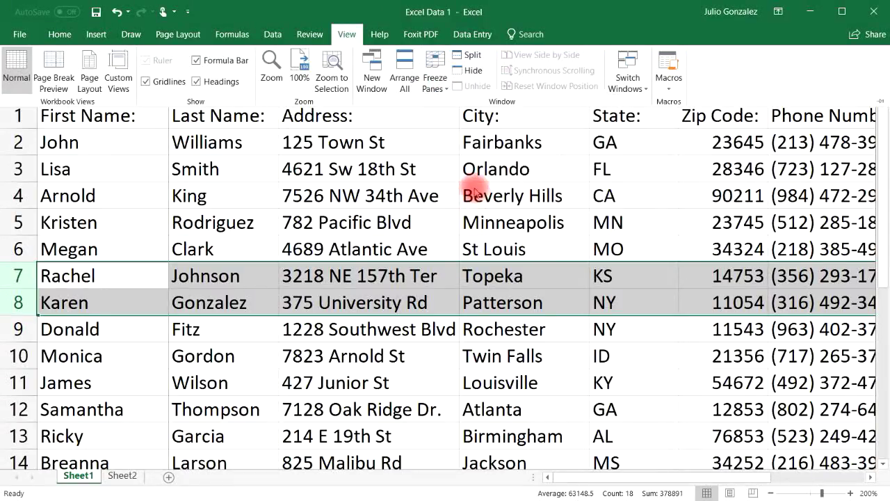
left_click_drag(562, 477, 543, 477)
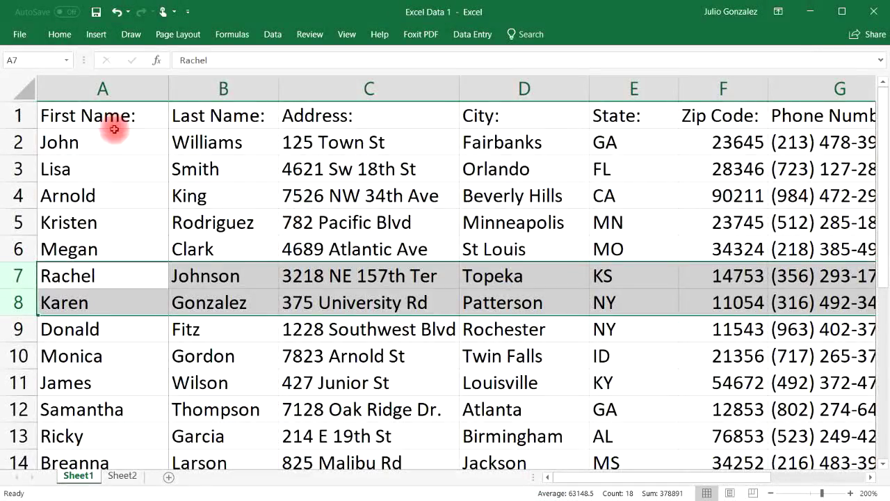